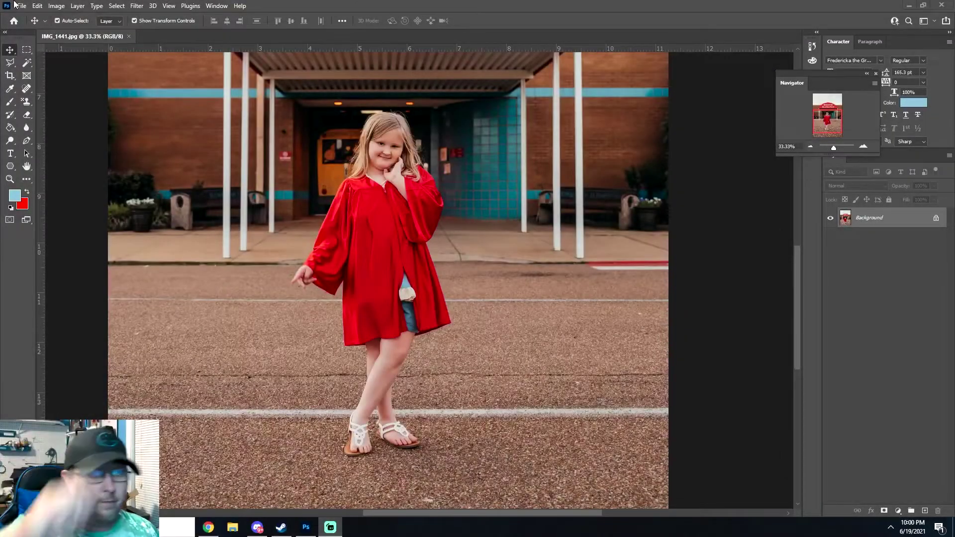
- Create Untitled-1 in inches at 6.125 × 7.125 in and 300 pixels/inch
left_click(21, 6)
left_click(31, 16)
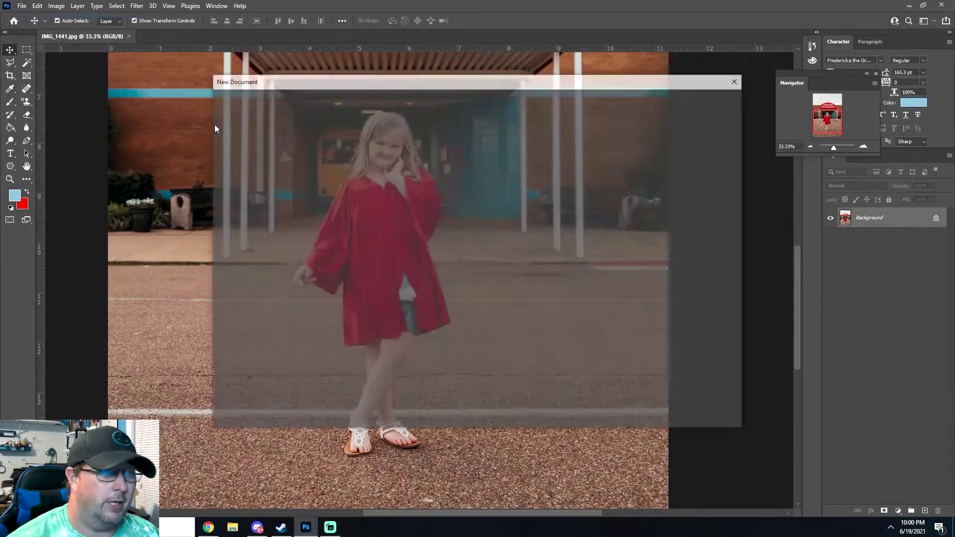
left_click(680, 171)
left_click(662, 203)
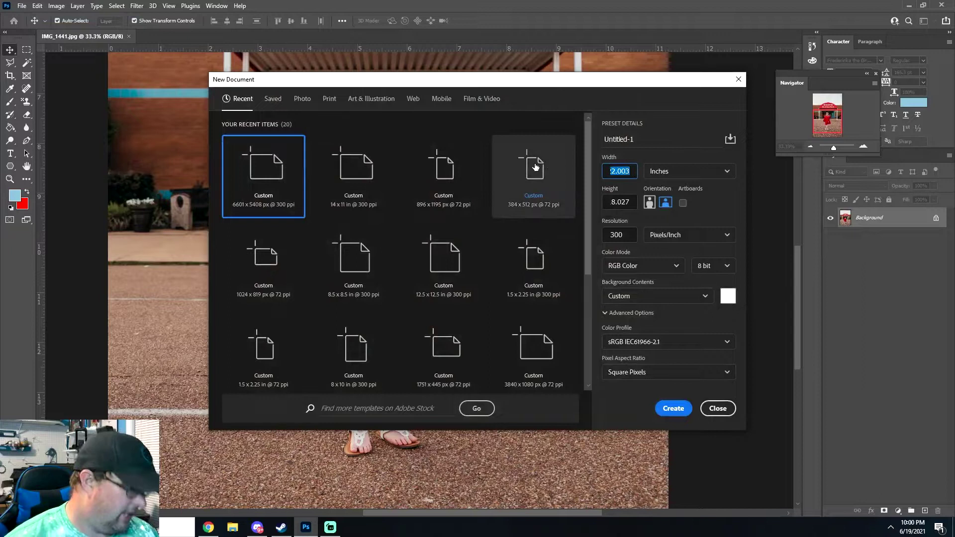
type("6.125")
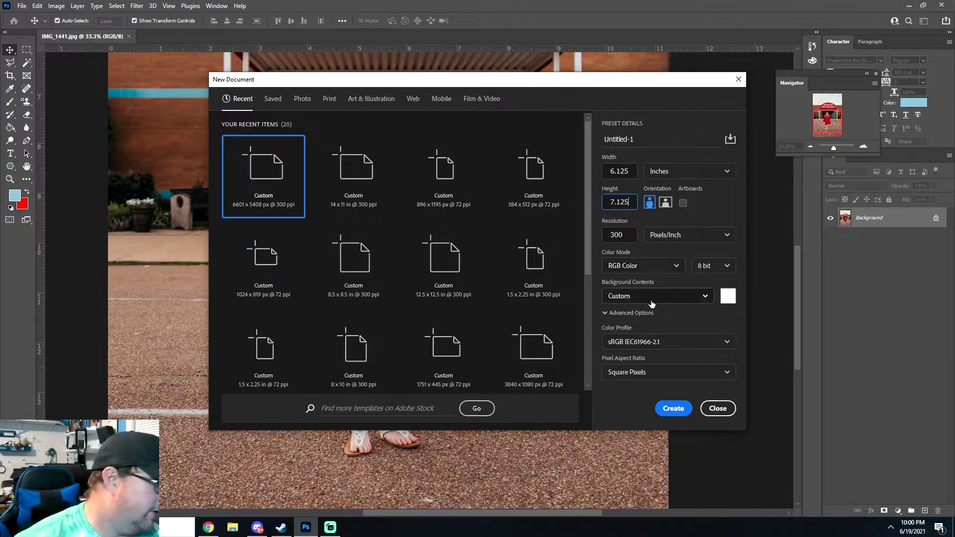
left_click(676, 413)
- Add a vertical guide near 5 inches and copy the graduation photo into the template
left_click(67, 35)
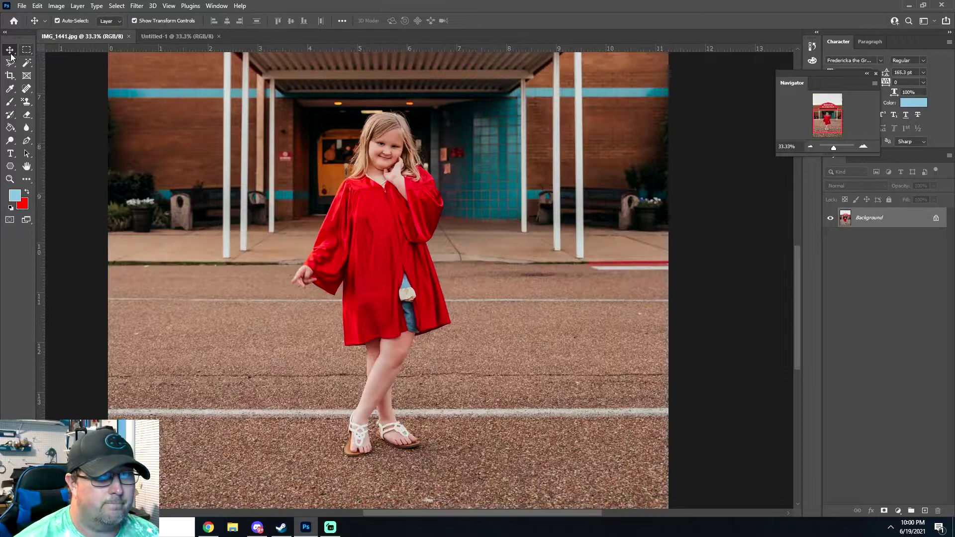
left_click_drag(347, 257, 504, 286)
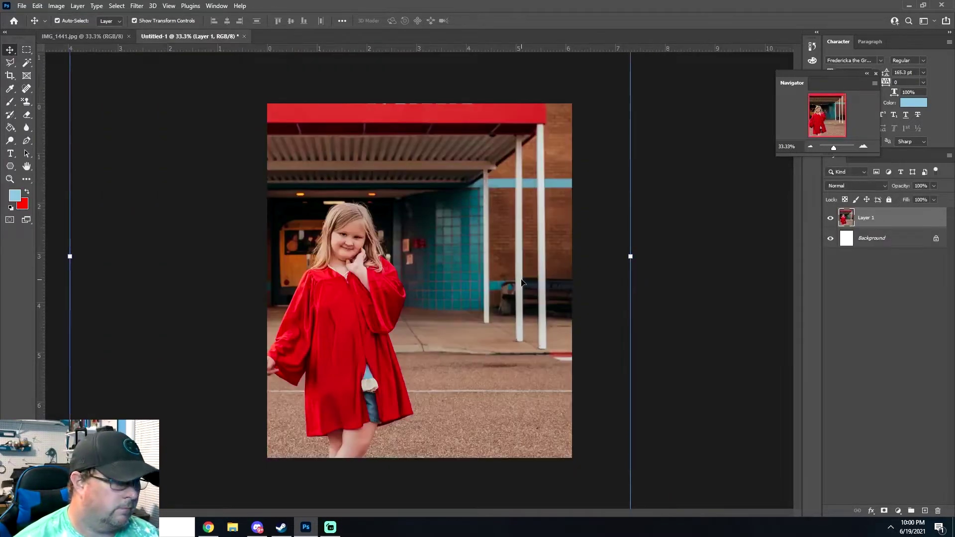
key("ctrl+z")
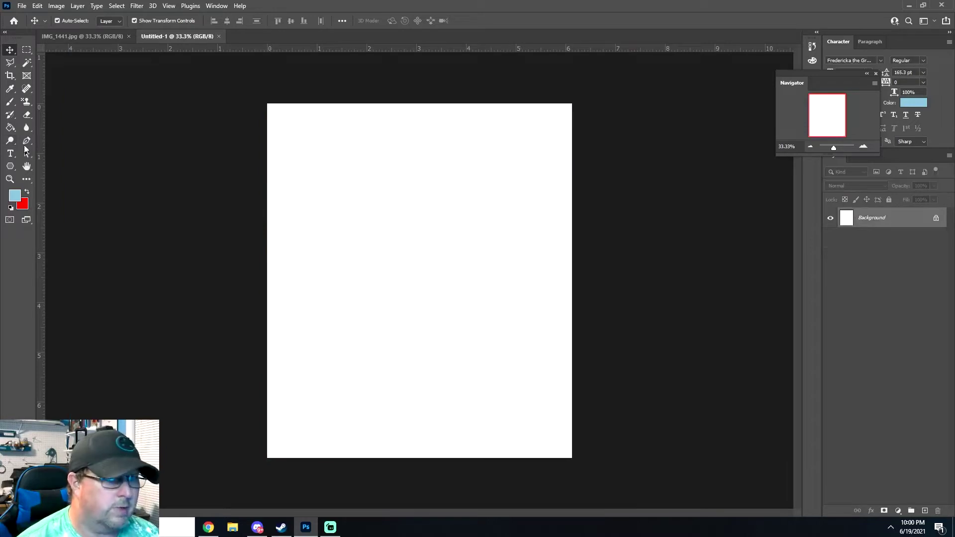
left_click_drag(40, 152, 518, 240)
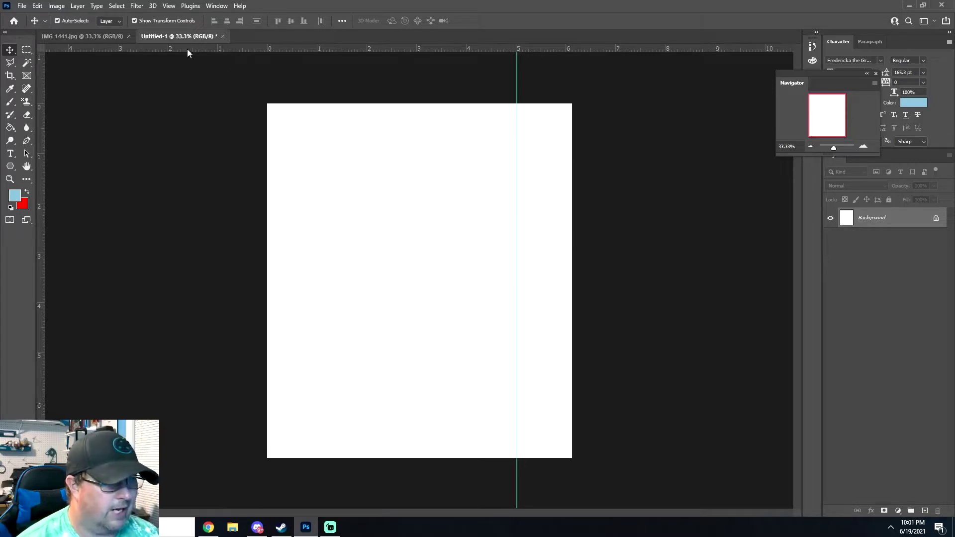
left_click(82, 36)
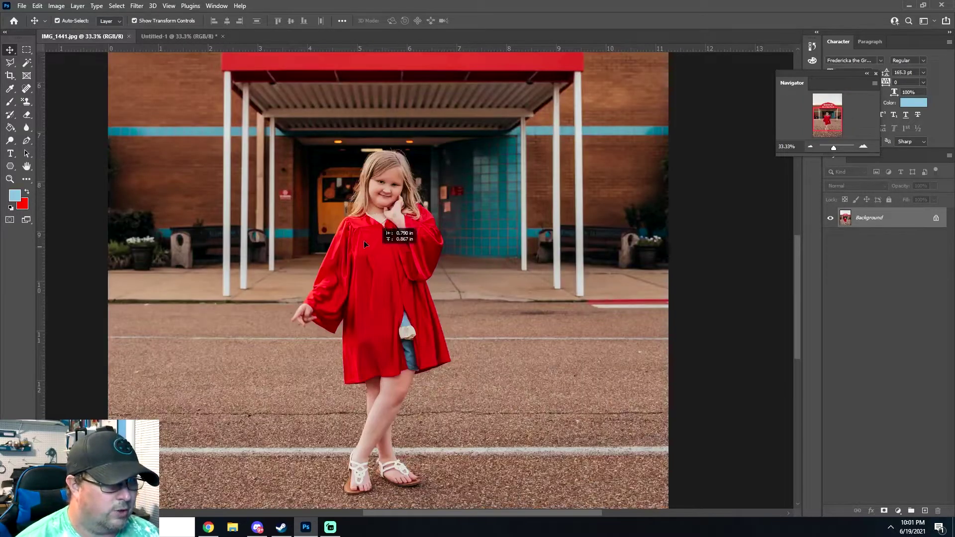
left_click_drag(365, 243, 444, 216)
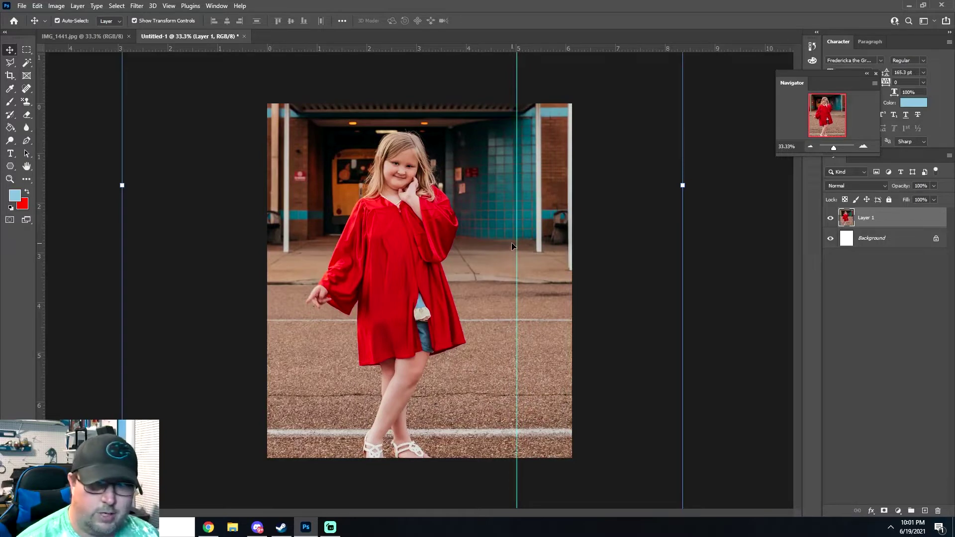
- Scale the photo to about 89% and shift it down and right, then commit
left_click(810, 148)
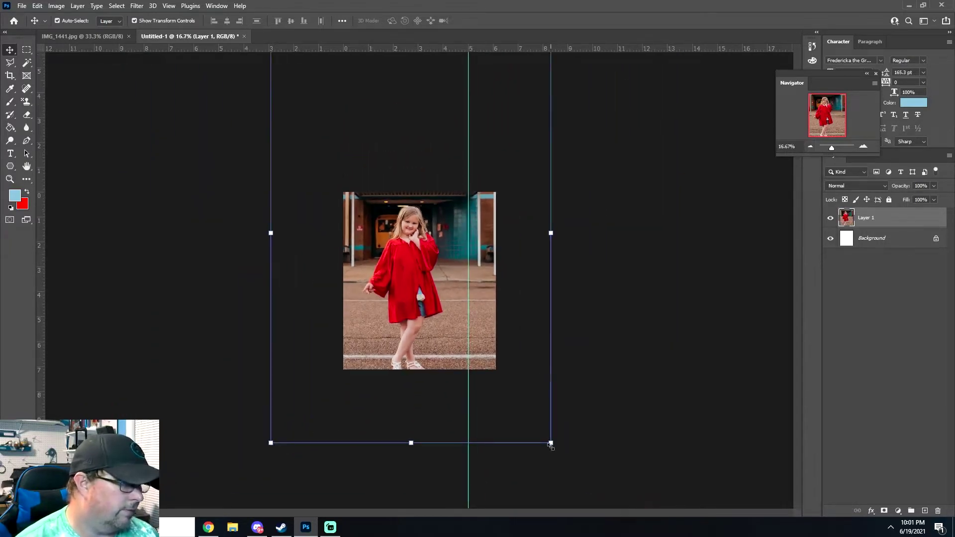
left_click_drag(551, 442, 500, 368)
left_click_drag(378, 258, 392, 317)
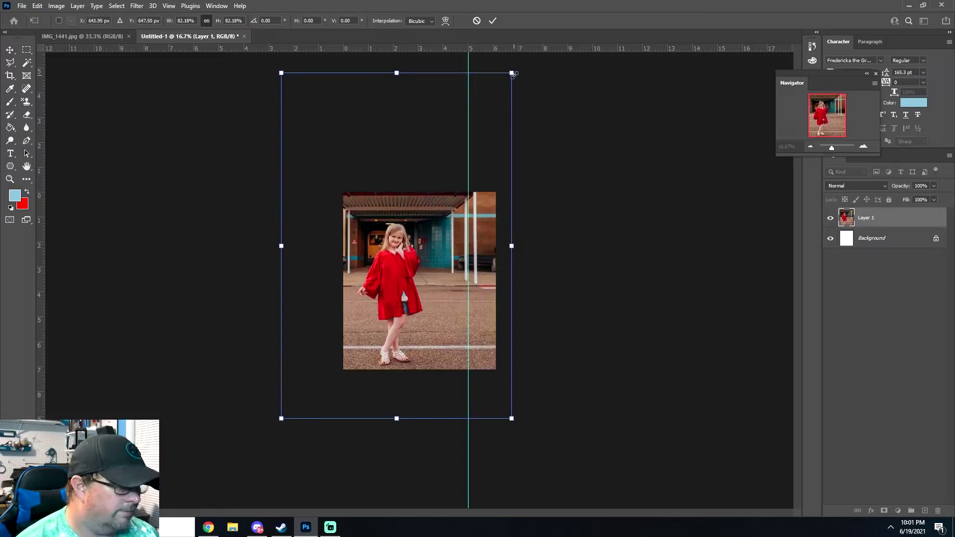
left_click_drag(514, 75, 544, 54)
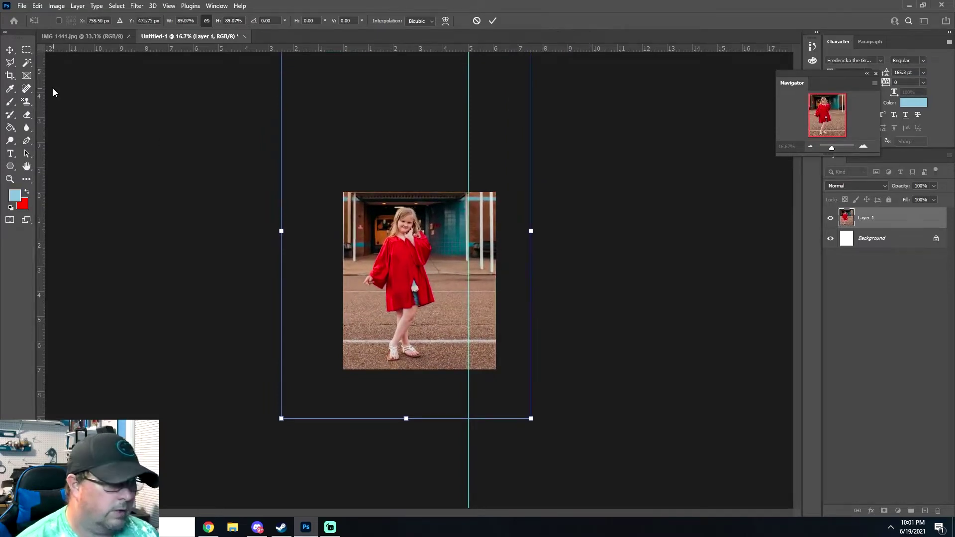
left_click(12, 46)
- Fine-tune the photo's position, shifting it slightly left, then nudging it right twice
left_click_drag(410, 308, 410, 310)
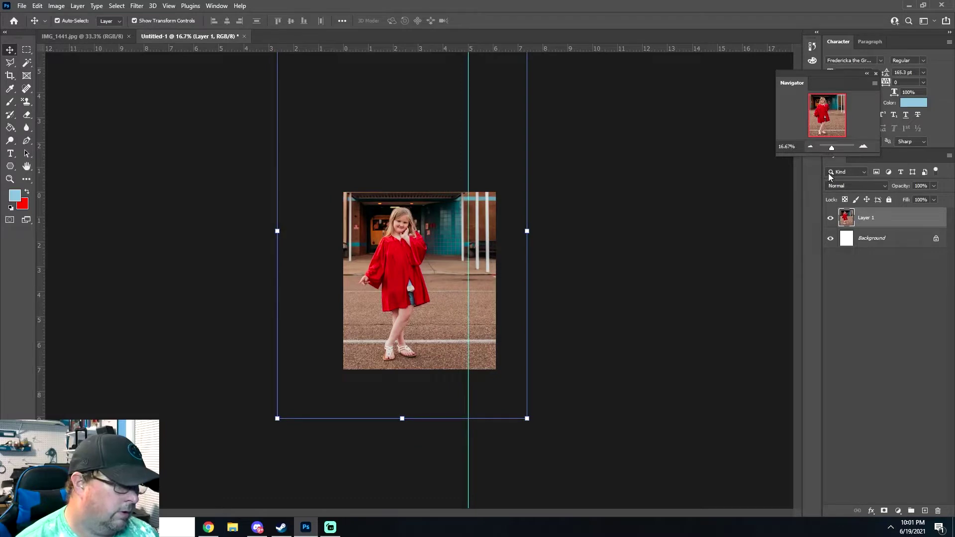
left_click(862, 146)
key("Right")
key("Right")
key("Right")
key("Right")
key("Right")
key("Right")
key("Right")
key("Right")
key("Right")
key("Right")
key("Right")
key("Right")
key("Right")
key("Right")
key("Right")
key("Right")
key("Right")
key("Right")
key("Right")
key("Right")
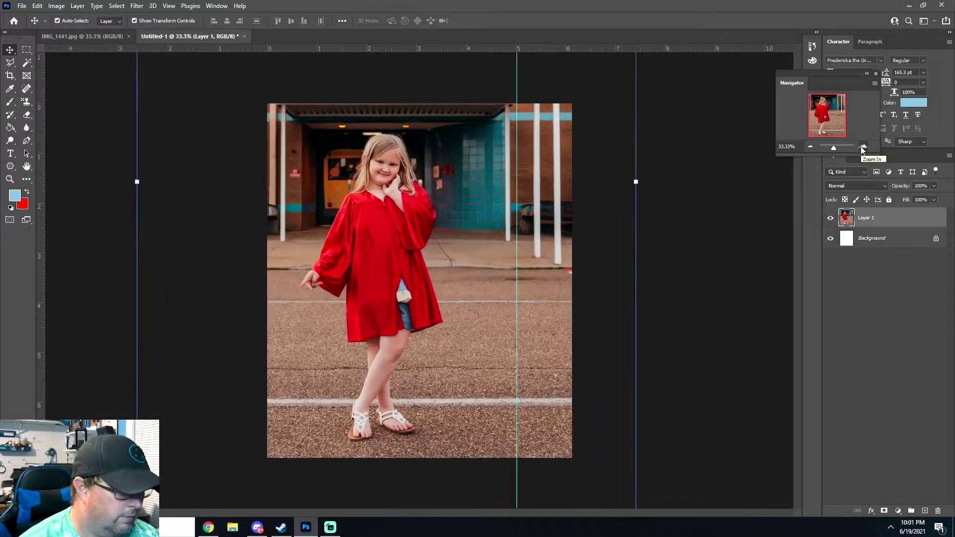
key("Right")
key("Right")
key("Right")
key("Right")
key("Right")
key("Right")
key("Right")
key("Right")
key("Right")
key("Right")
key("Right")
key("Right")
key("Right")
key("Right")
key("Right")
key("Right")
key("Right")
key("Right")
key("Right")
key("Right")
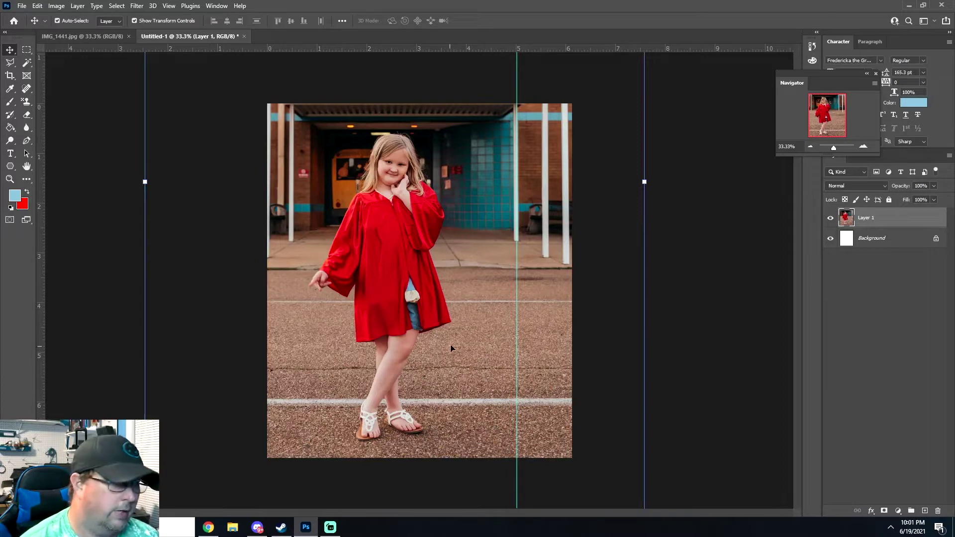
- Apply a Curves adjustment to the photo, undo it, then redo it
left_click(56, 5)
mouse_move(74, 31)
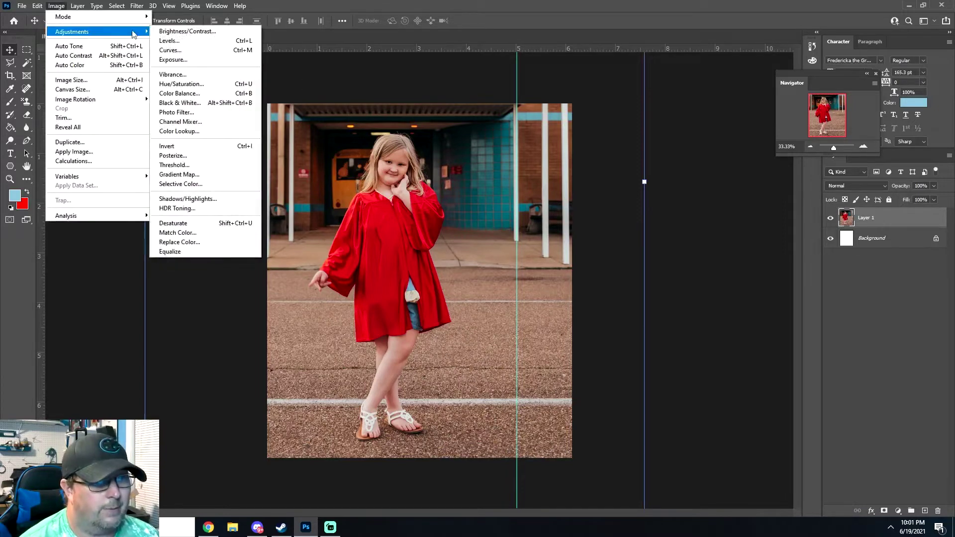
left_click(184, 50)
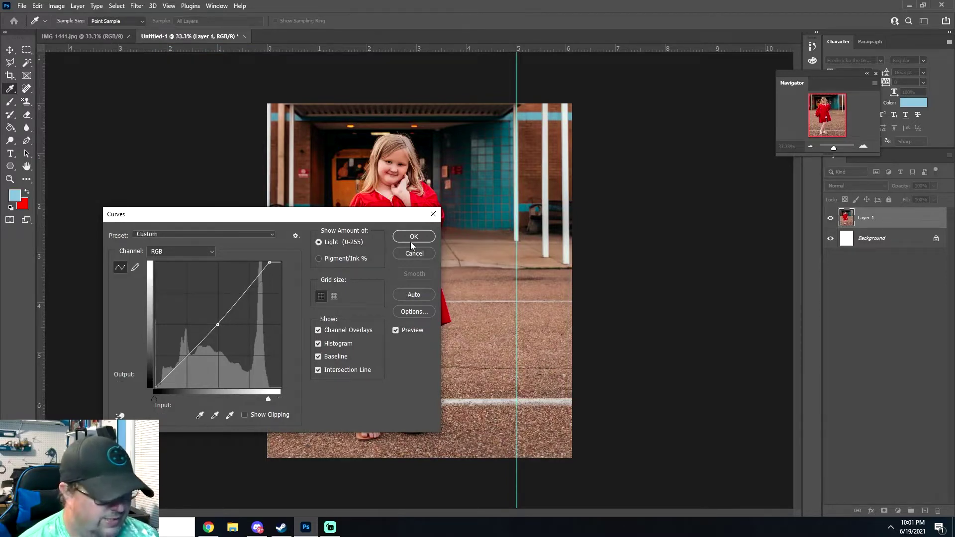
left_click(414, 237)
key("ctrl")
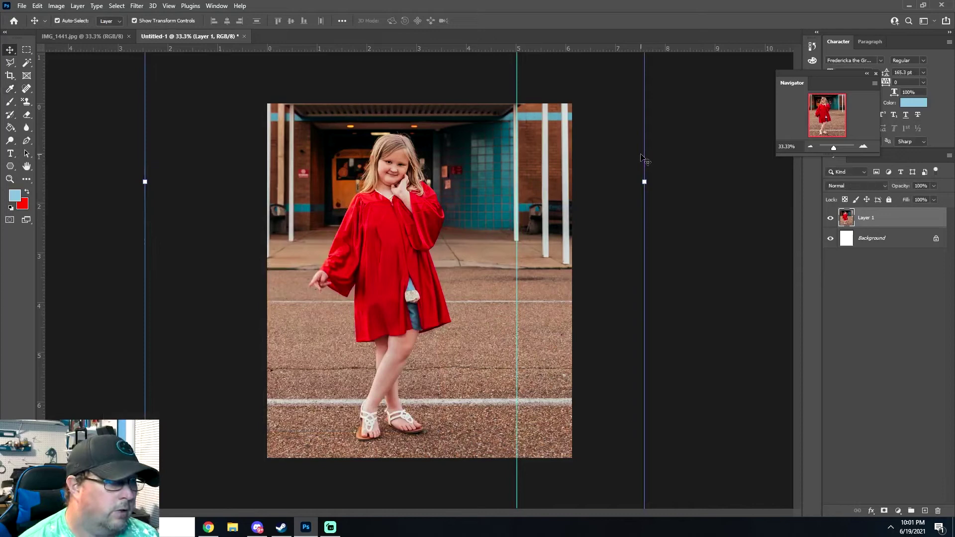
left_click(38, 5)
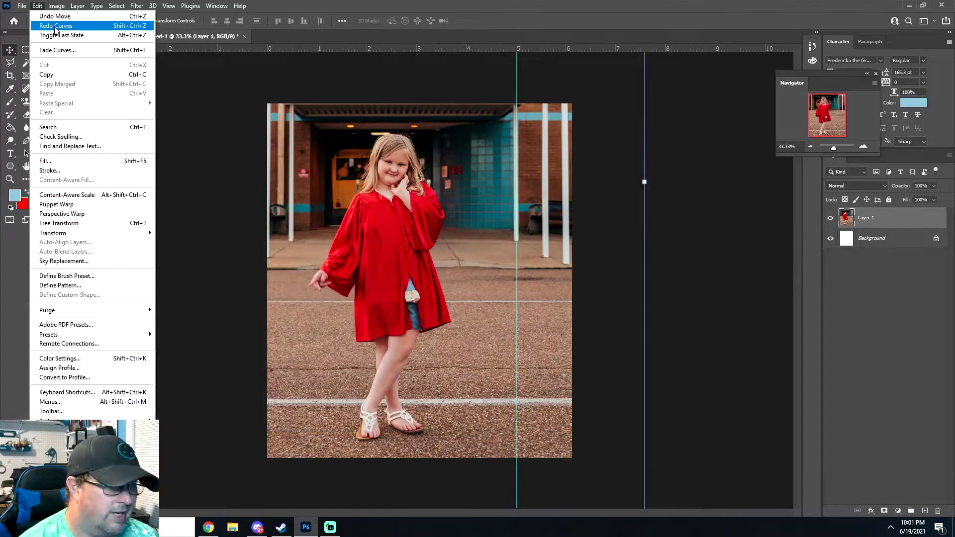
left_click(56, 27)
- Apply Brightness/Contrast with Brightness 8 and Contrast 13 to the photo
left_click(56, 6)
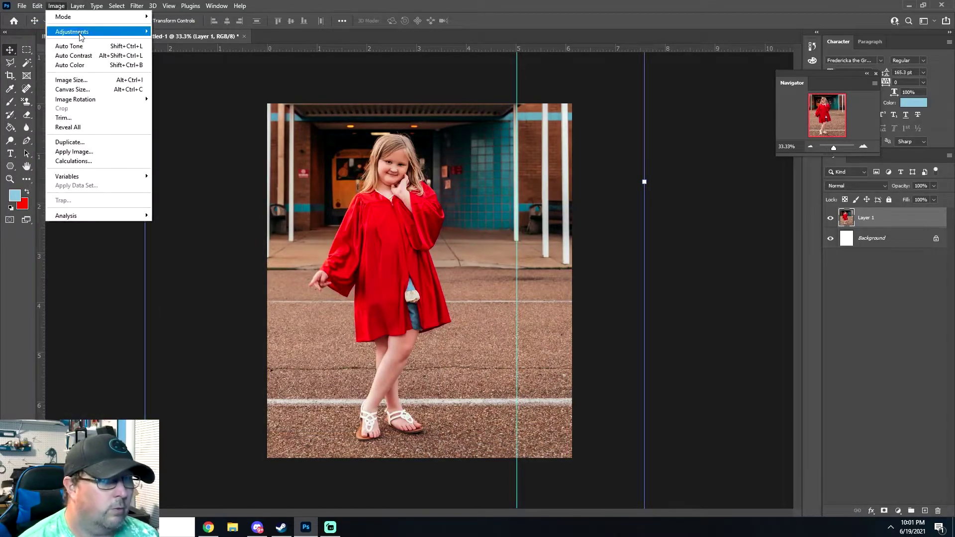
mouse_move(79, 38)
left_click(189, 32)
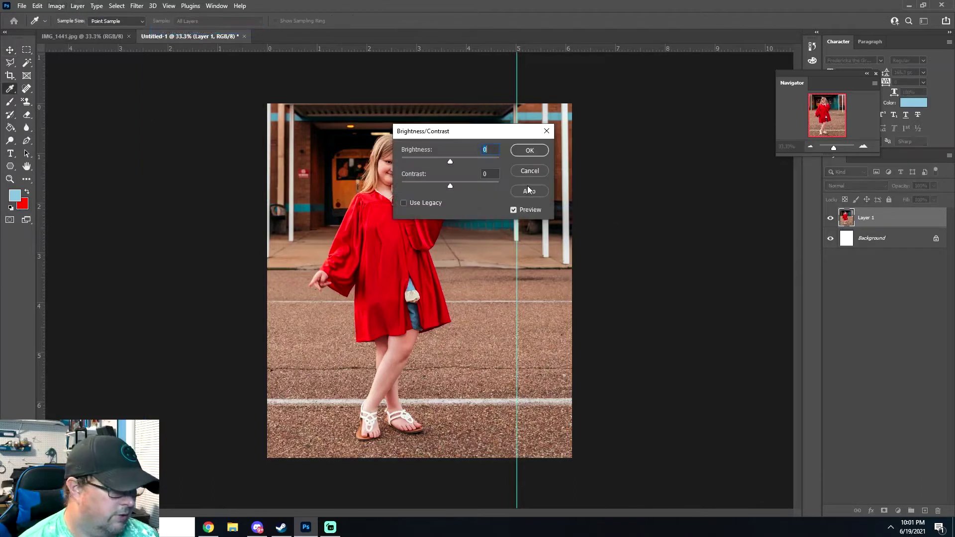
left_click(531, 194)
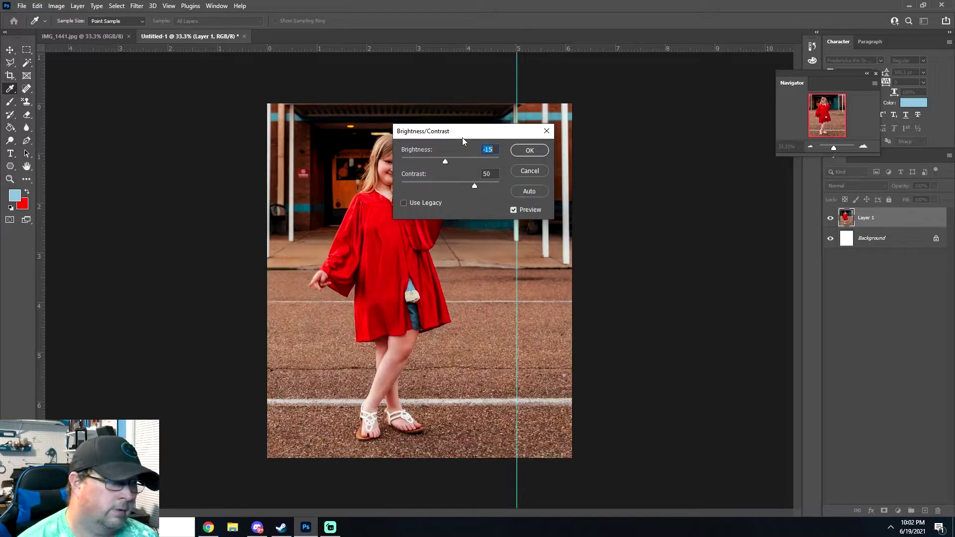
left_click_drag(470, 136, 596, 154)
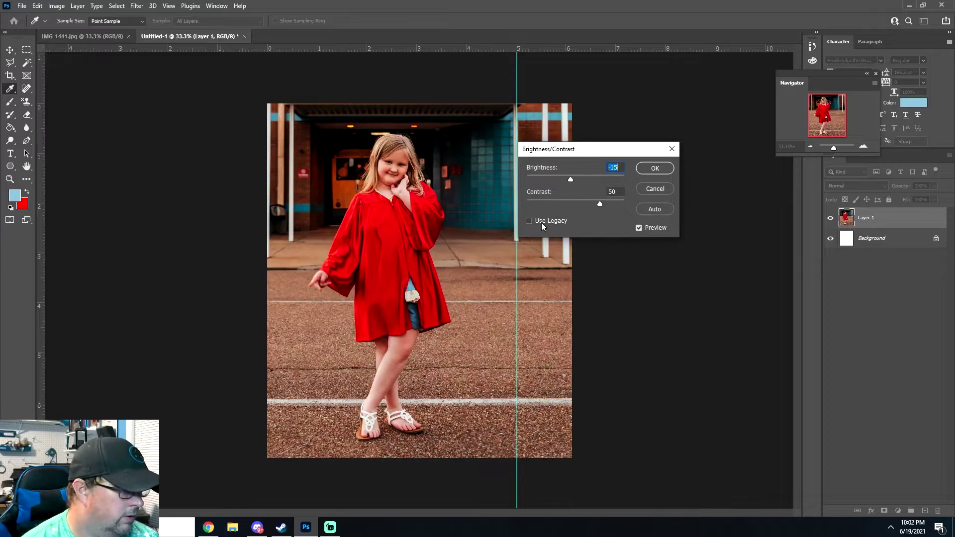
left_click_drag(600, 205, 575, 205)
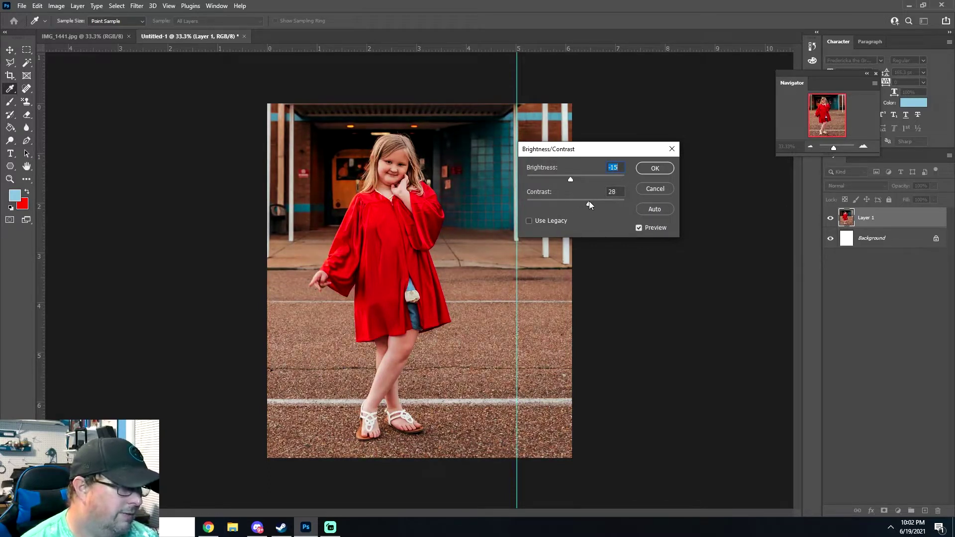
left_click_drag(586, 201, 578, 180)
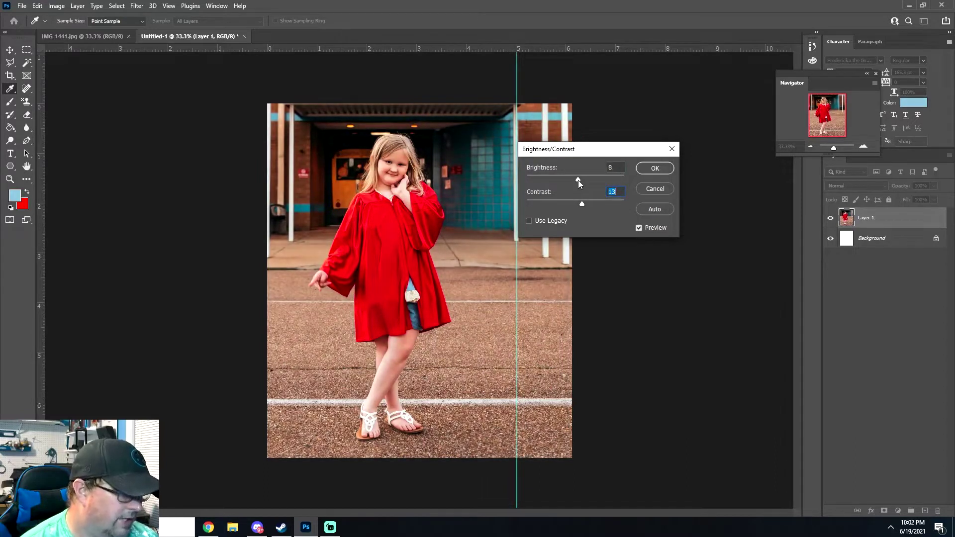
left_click(656, 169)
- Open Curves and try the Auto correction
key("v")
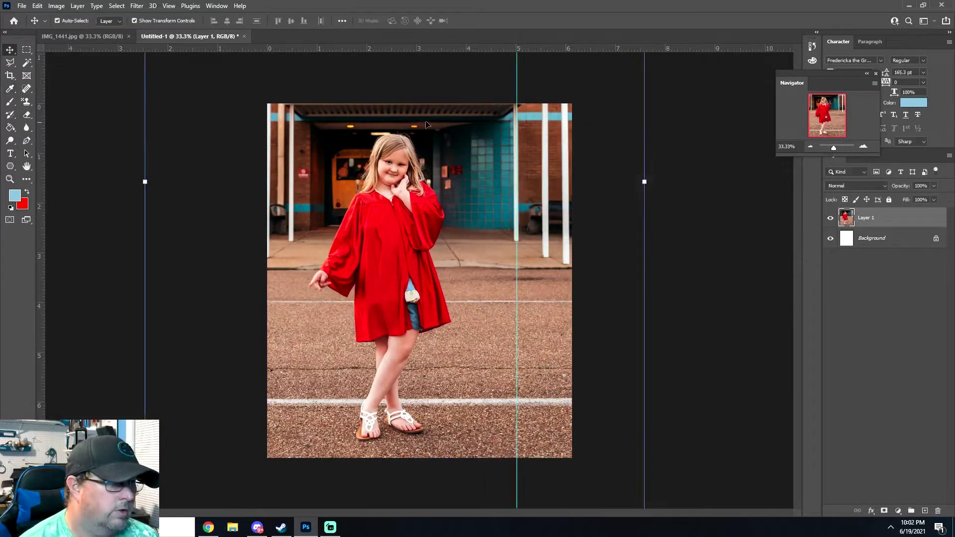
left_click(55, 5)
mouse_move(83, 38)
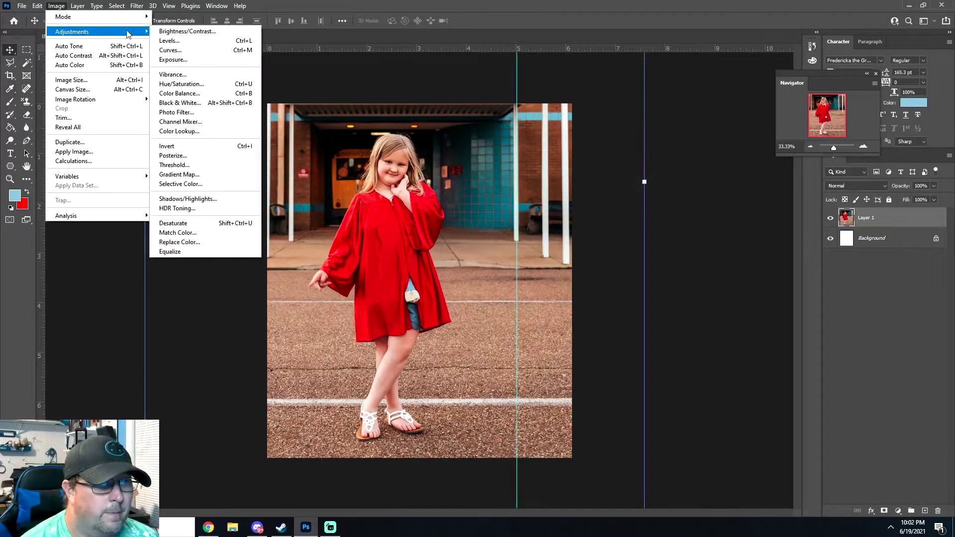
left_click(171, 50)
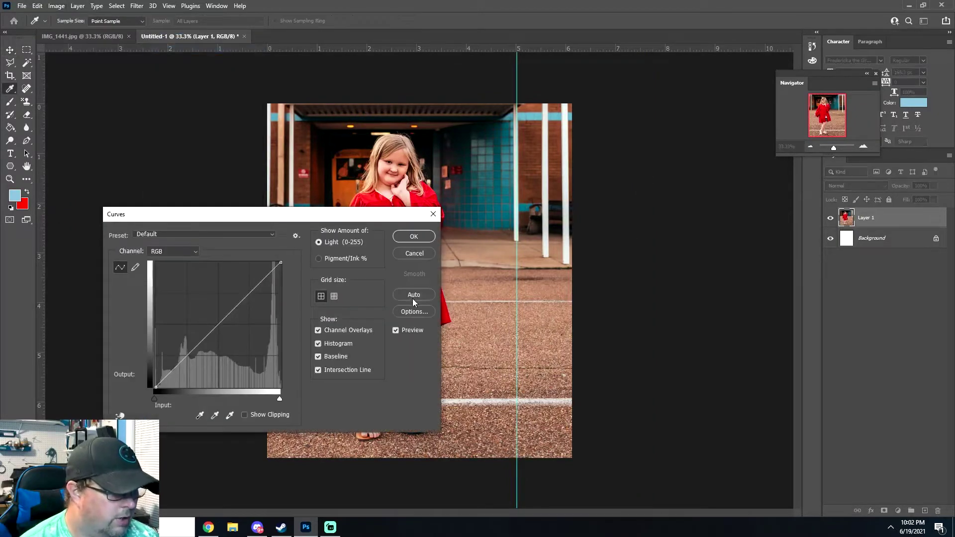
left_click(413, 297)
left_click_drag(332, 218, 648, 231)
- Reshape the RGB curve with points lifting midtones and highlights, then apply it
left_click_drag(520, 359, 513, 363)
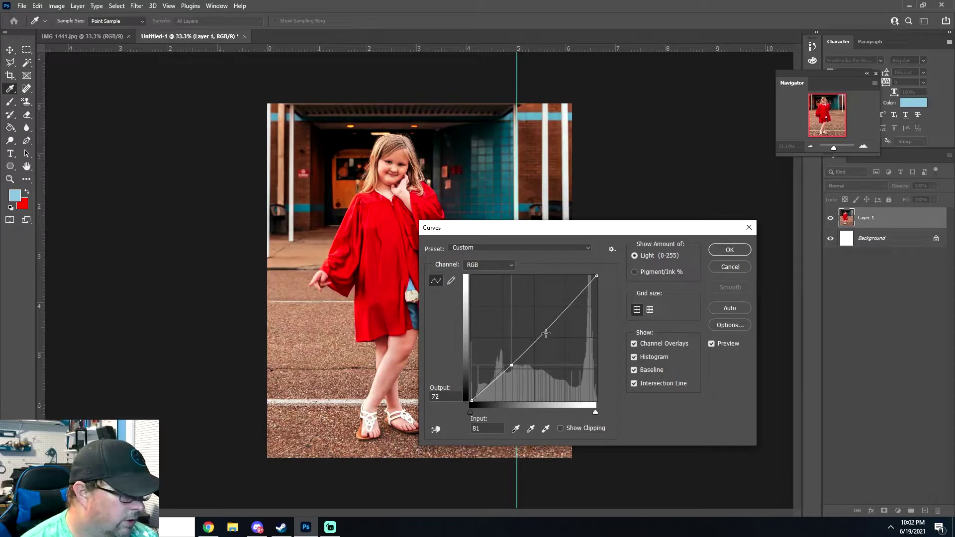
left_click_drag(546, 333, 541, 329)
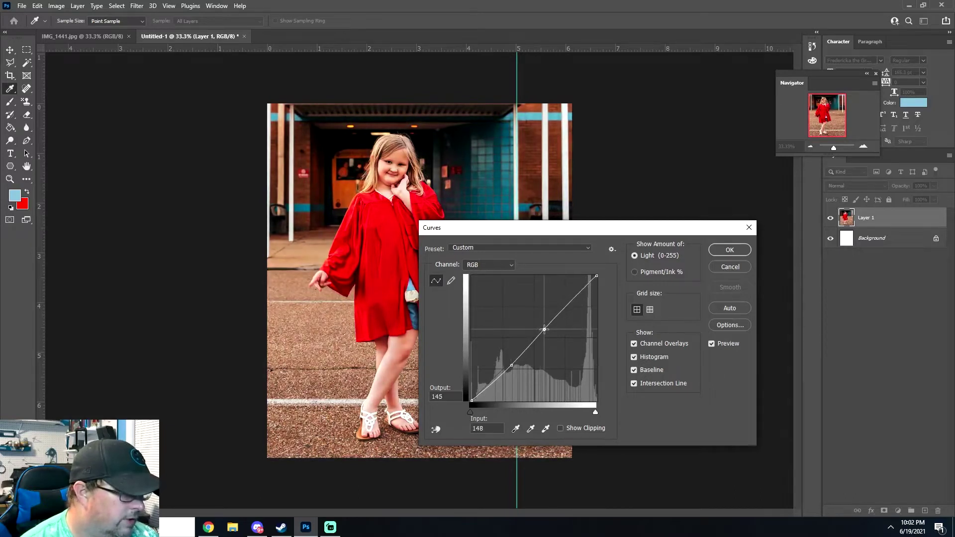
left_click_drag(546, 330, 549, 332)
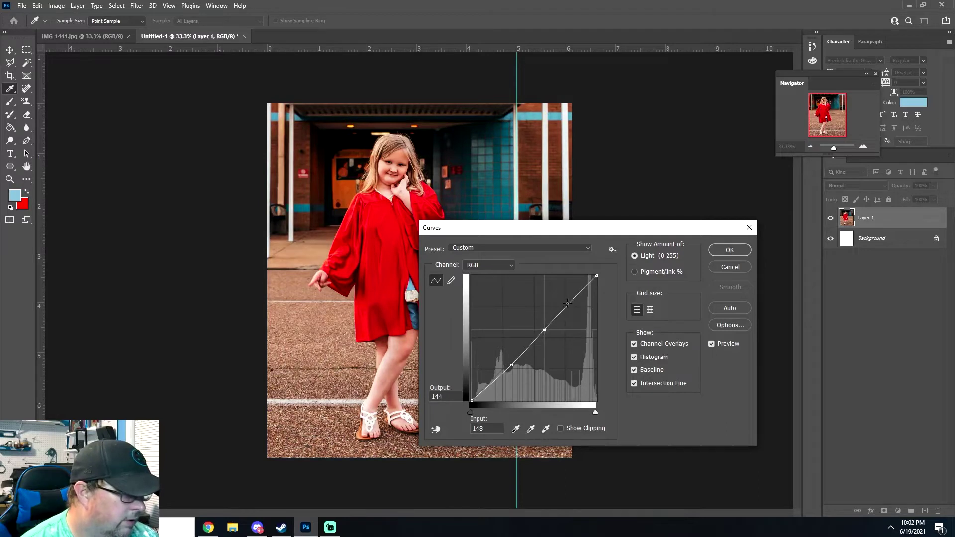
left_click_drag(571, 307, 563, 304)
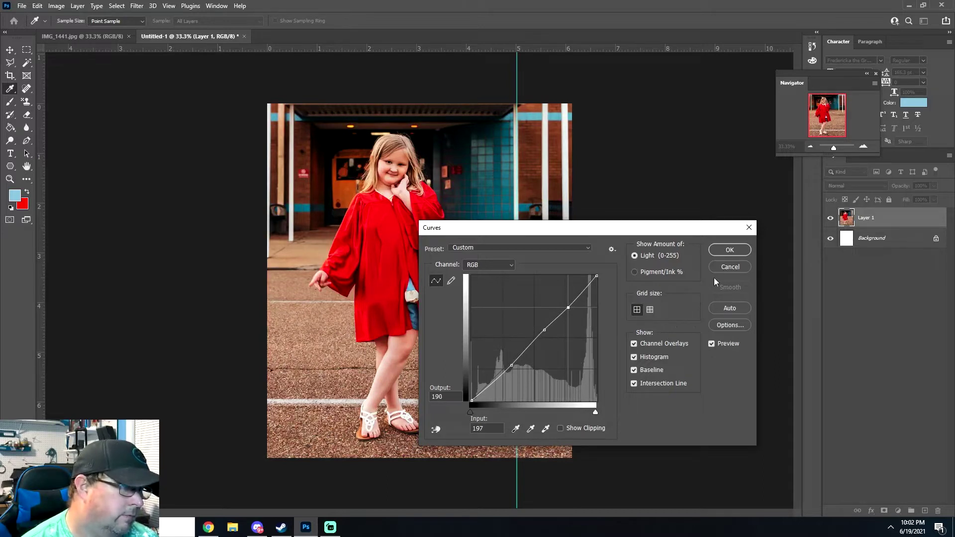
left_click_drag(666, 231, 726, 276)
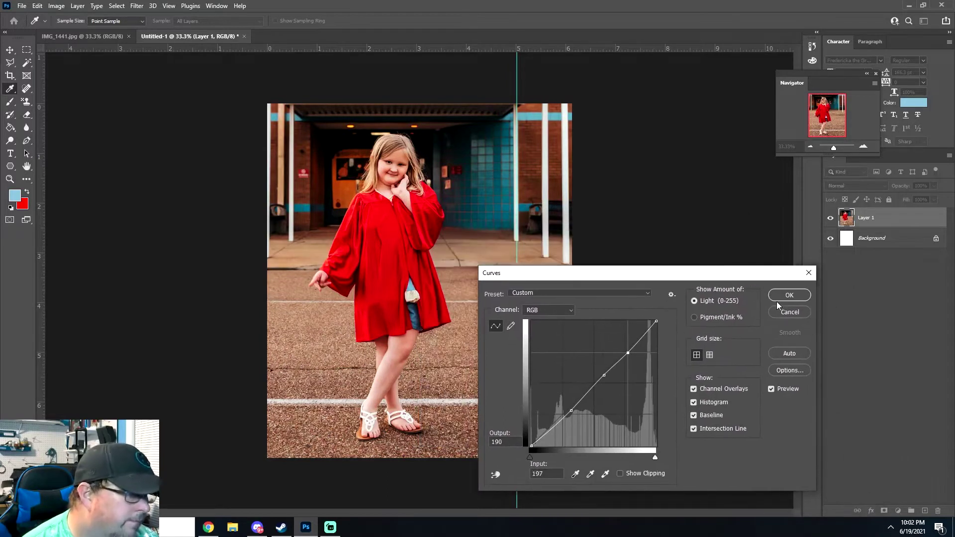
left_click(779, 297)
- Inspect the template at 66.7%, then zoom the original IMG_1441.jpg to 200% on the face
left_click(863, 148)
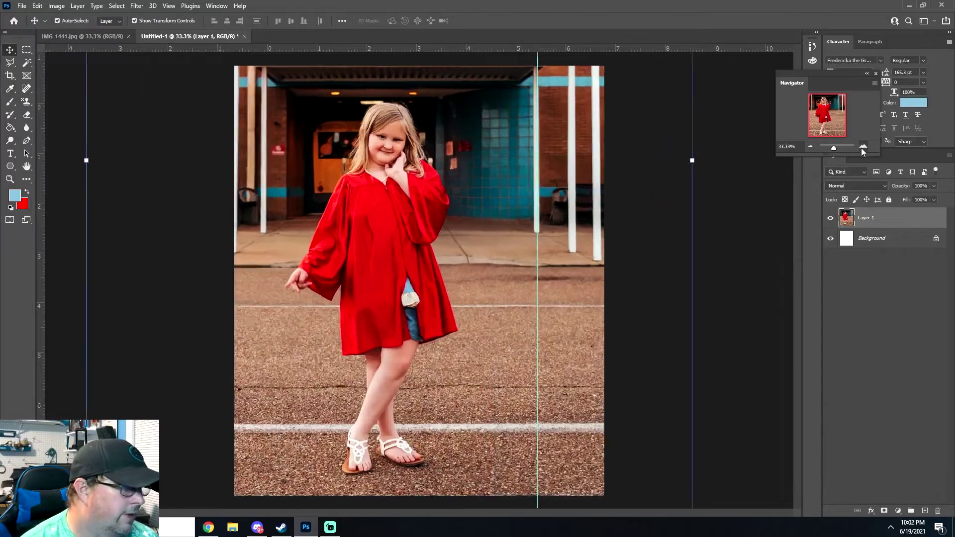
mouse_move(835, 120)
left_mouse_down()
mouse_move(829, 103)
mouse_move(828, 128)
left_mouse_up()
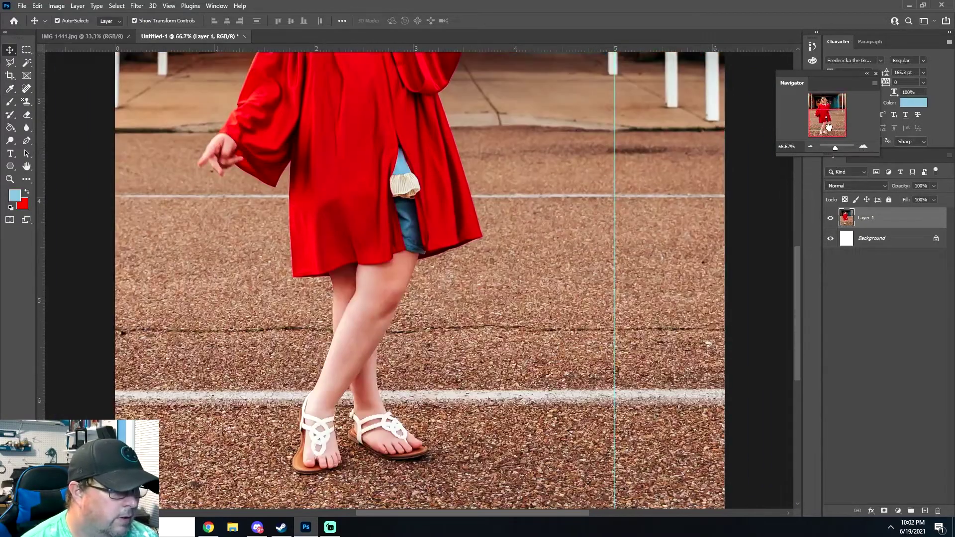
left_click(811, 147)
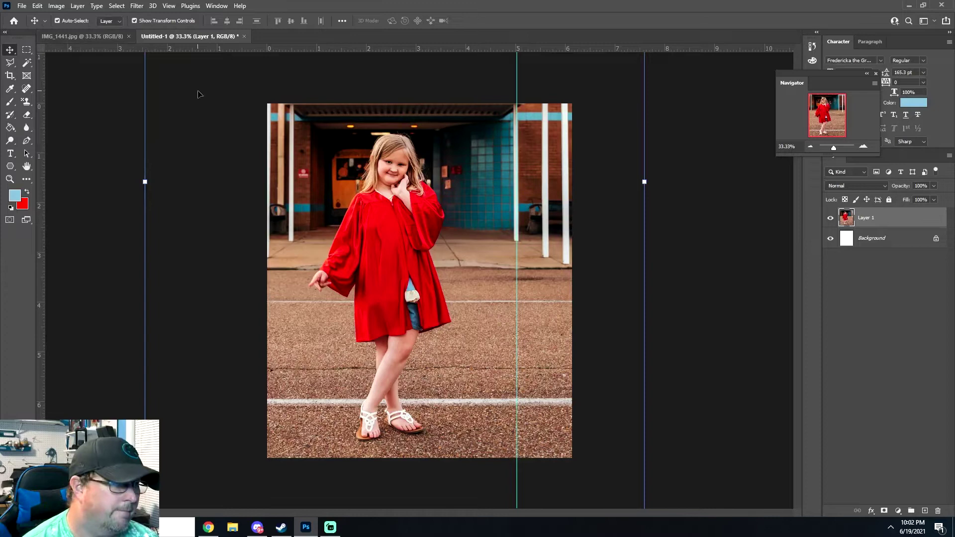
left_click(101, 37)
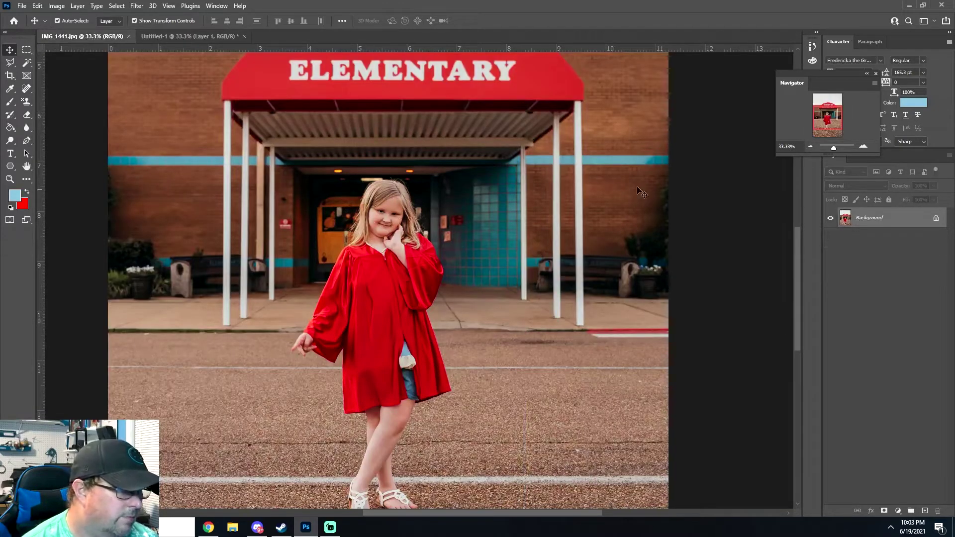
left_click(863, 146)
left_click(864, 147)
left_click(863, 146)
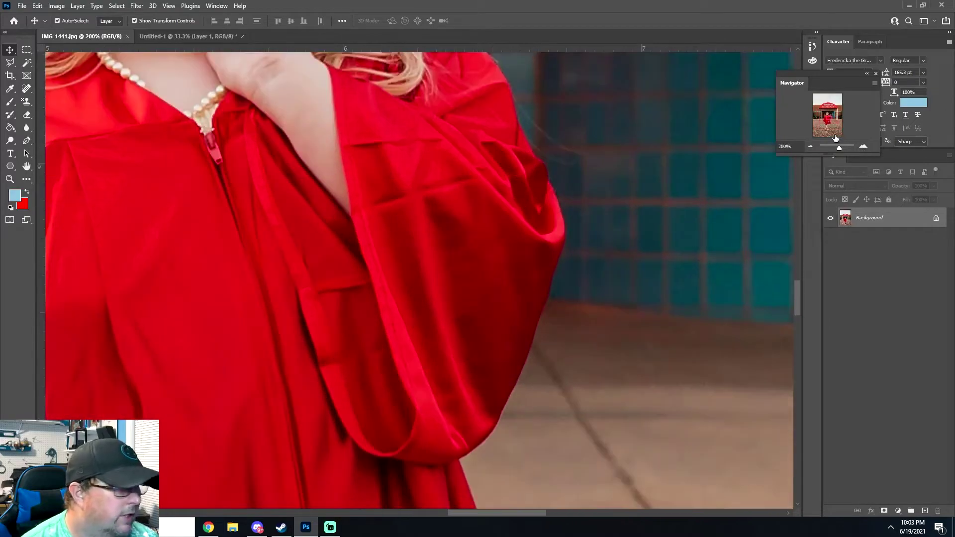
left_click_drag(825, 119, 823, 118)
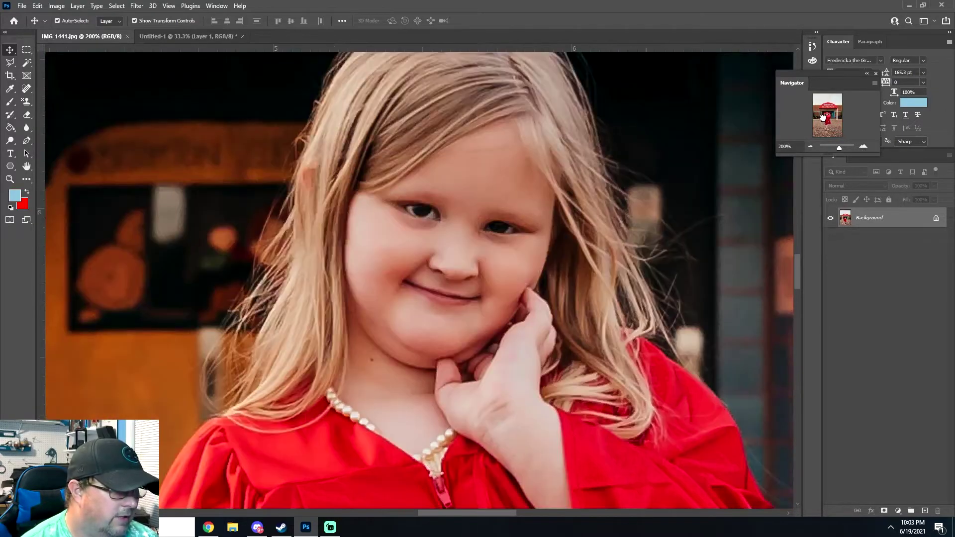
- Zoom the template to 100% and pan up to the girl's face
left_click(172, 37)
left_click(863, 147)
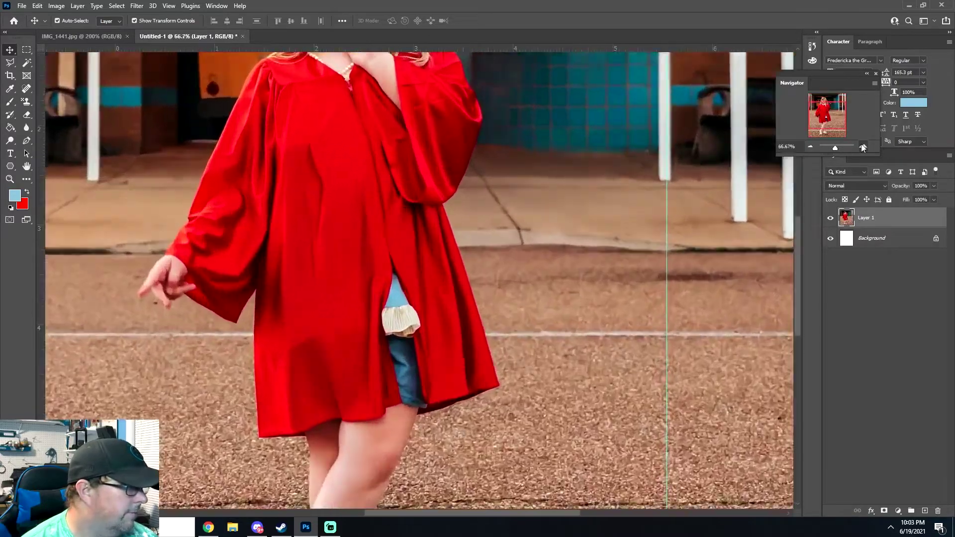
left_click_drag(828, 118, 828, 106)
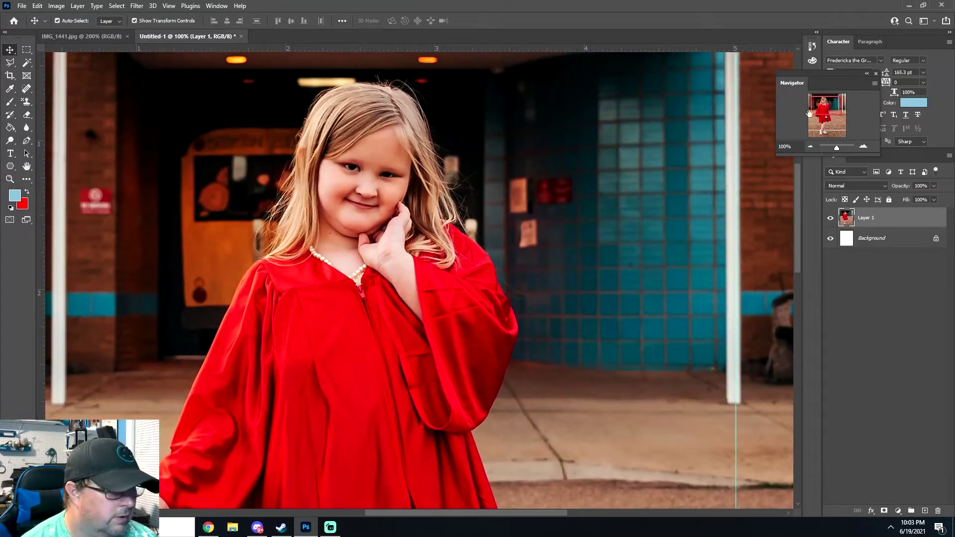
- Zoom both documents out to 50% and bring up the template's print settings
left_click(88, 37)
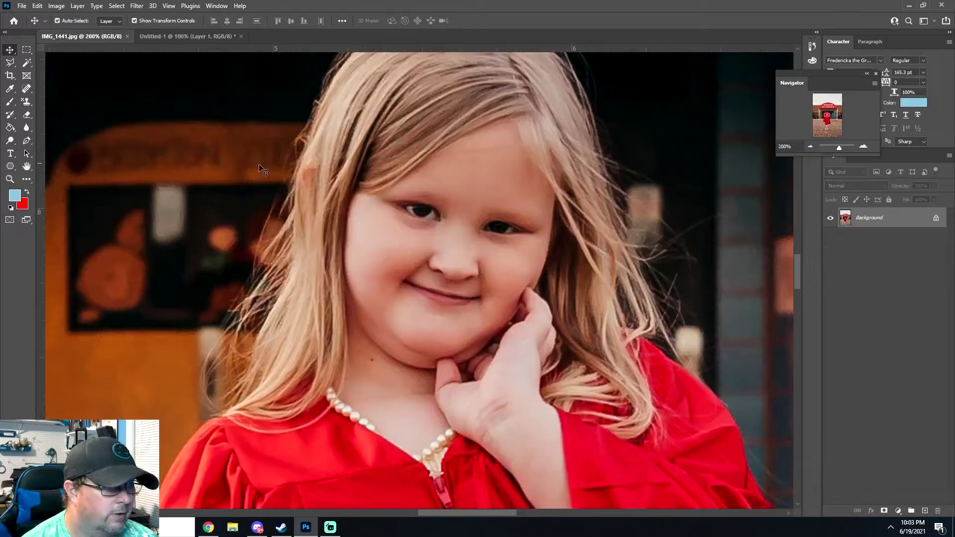
left_click(811, 147)
left_click(810, 147)
left_click(194, 37)
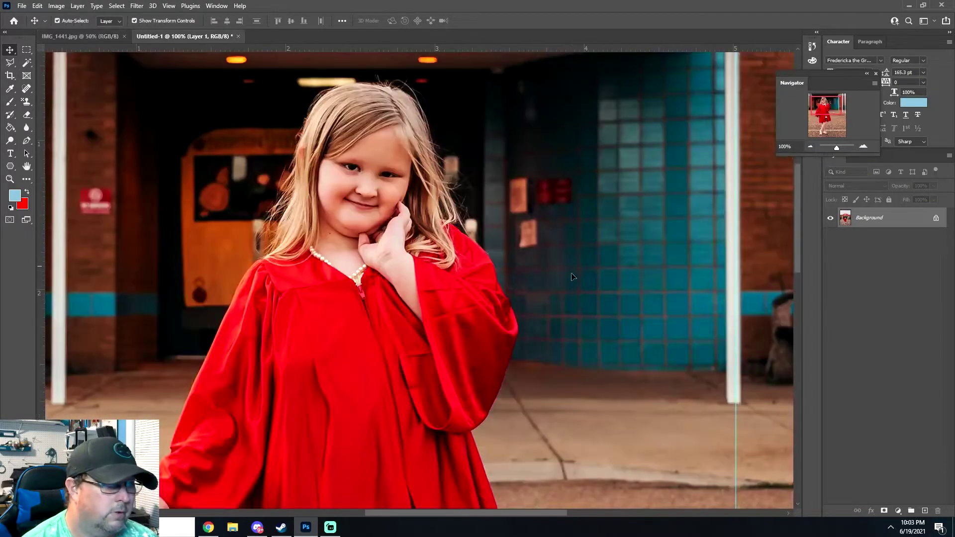
left_click(811, 146)
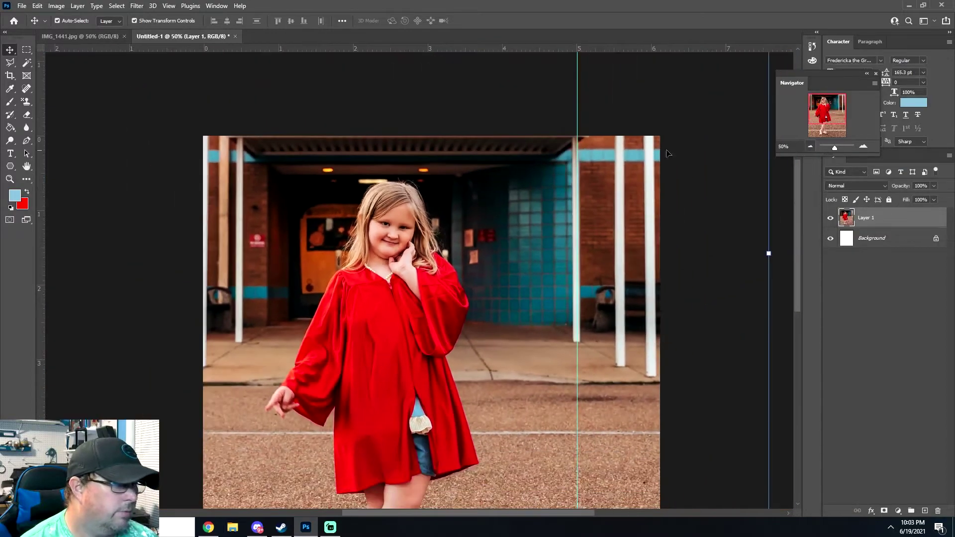
left_click(22, 6)
left_click(69, 314)
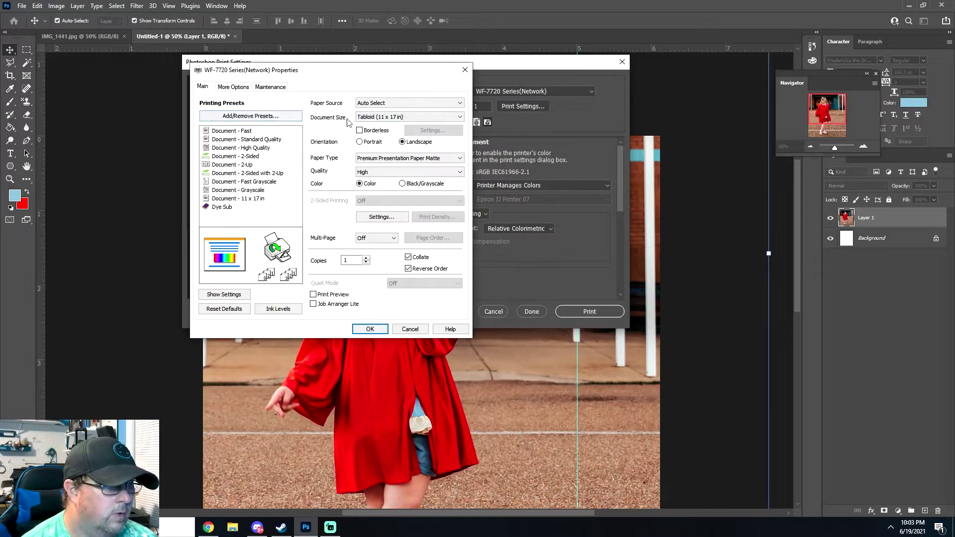
- Change the printer's paper size from Tabloid to Letter (8.5 x 11 in)
left_click(378, 117)
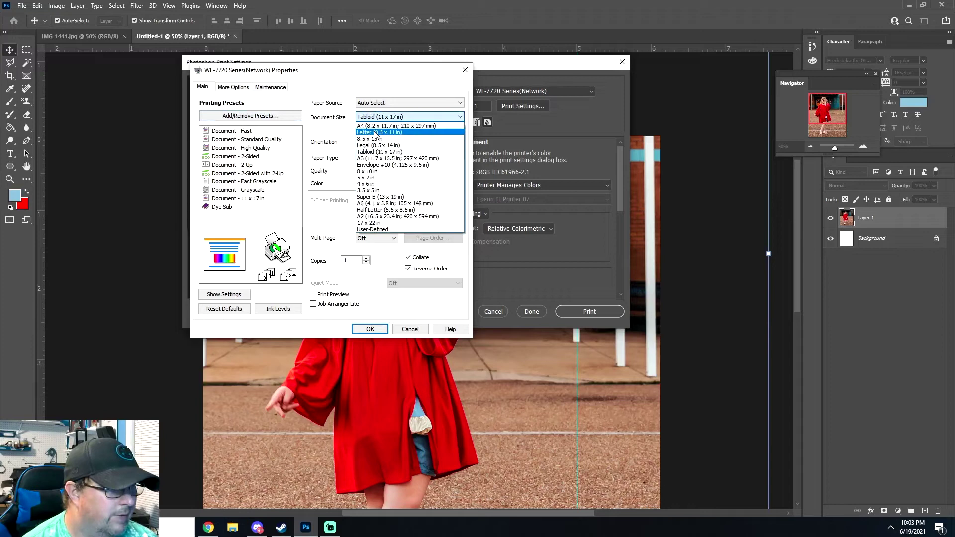
left_click(376, 132)
left_click(370, 330)
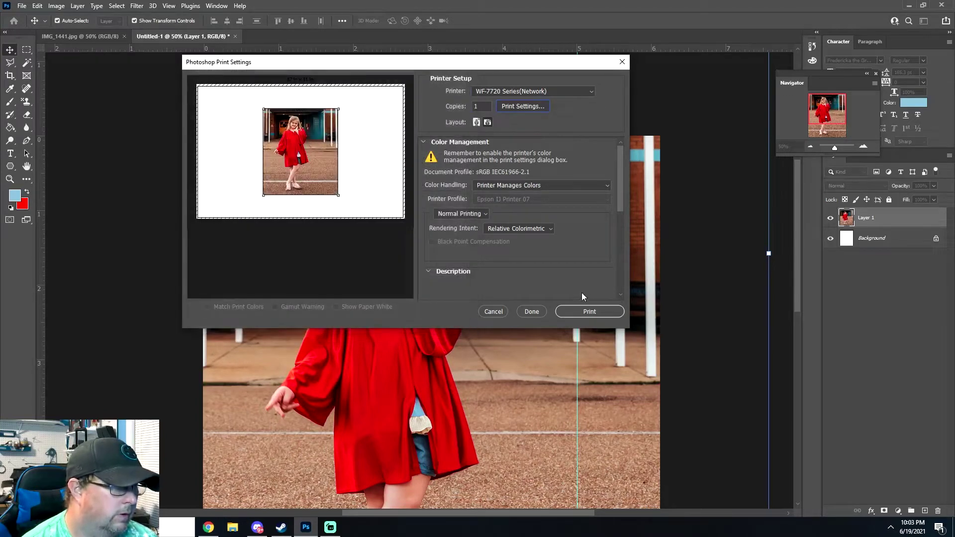